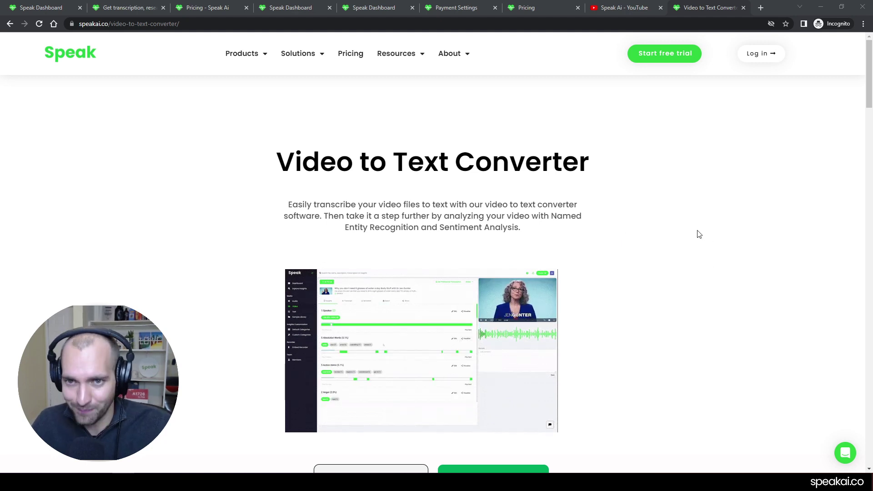
Switch to the browser tab showing the Speak AI homepage.
{"action": "left_click", "coordinate": [141, 5]}
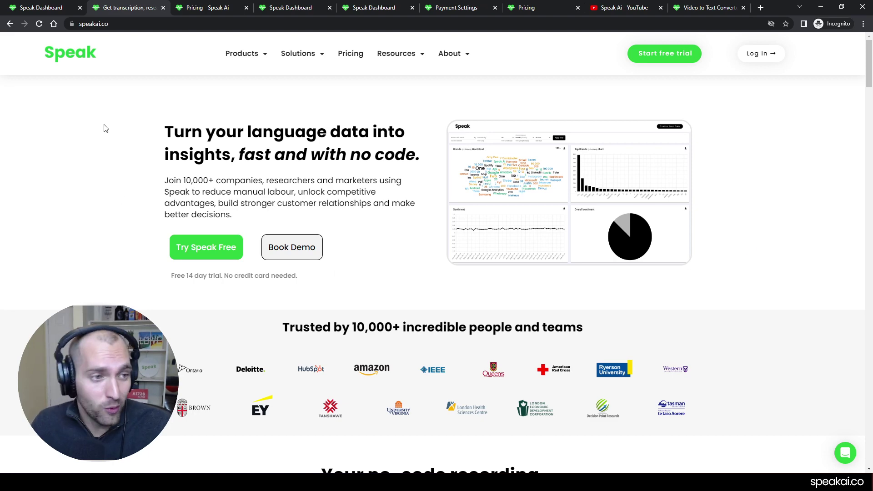
Go to the Speak dashboard, glancing at the Capture options before dismissing them.
{"action": "left_click", "coordinate": [41, 8]}
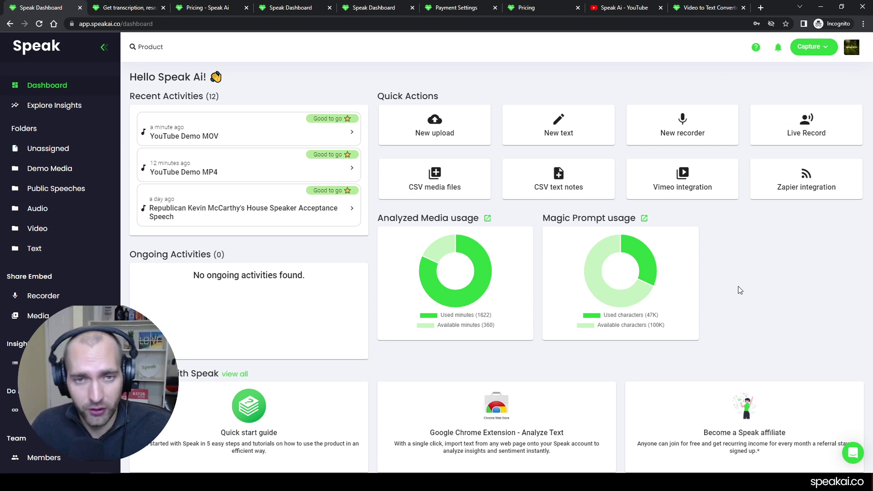
{"action": "left_click", "coordinate": [809, 46]}
{"action": "left_click", "coordinate": [796, 254]}
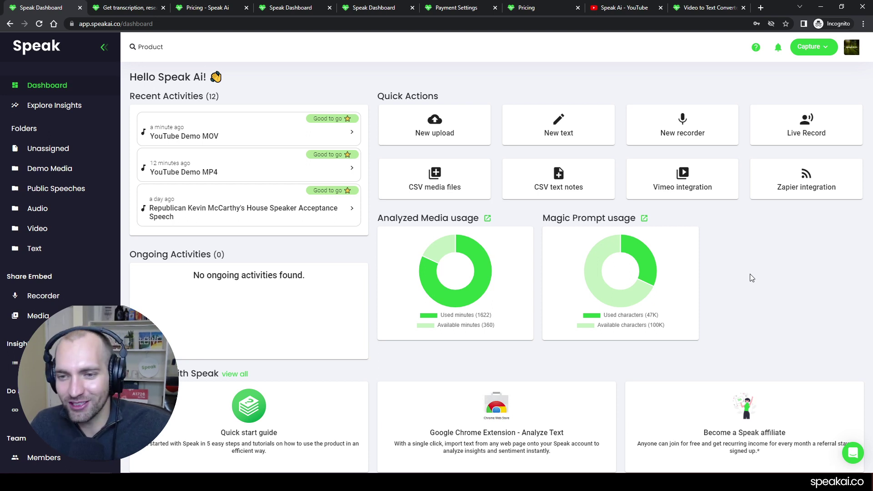
Pick YouTube Demo MP4.mp4 from the computer as a new media upload.
{"action": "left_click", "coordinate": [438, 133]}
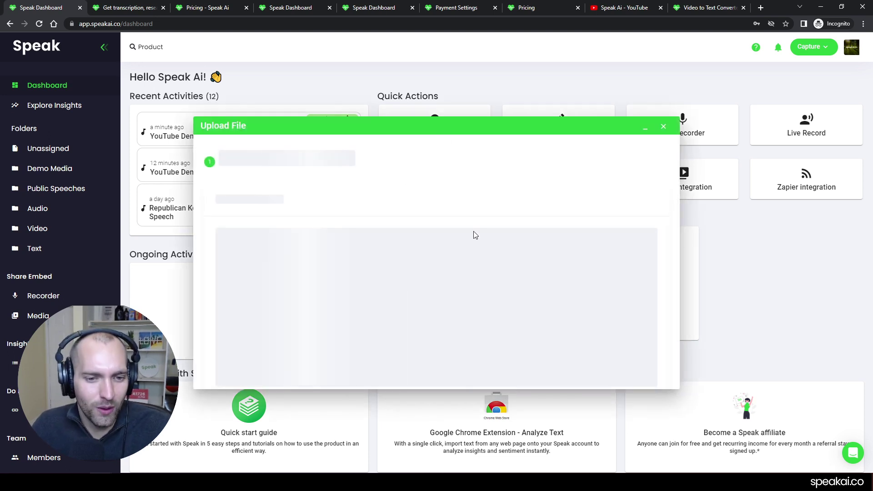
{"action": "left_click", "coordinate": [409, 257]}
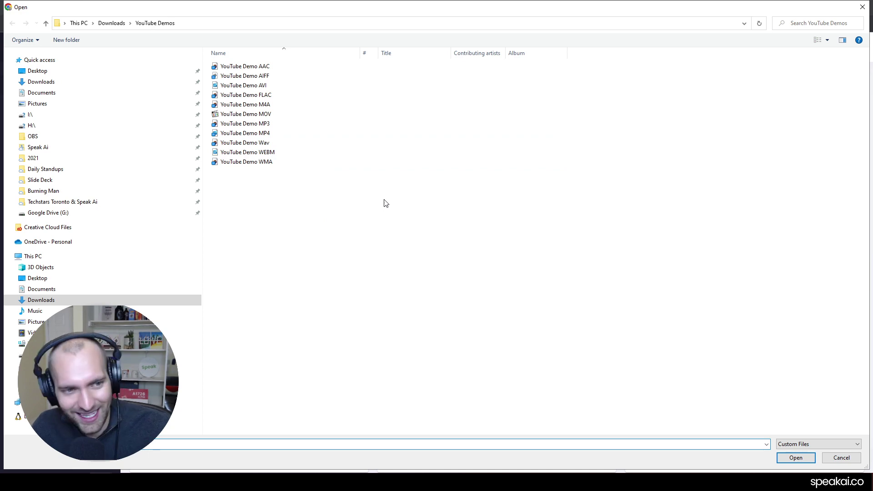
{"action": "double_click", "coordinate": [296, 133]}
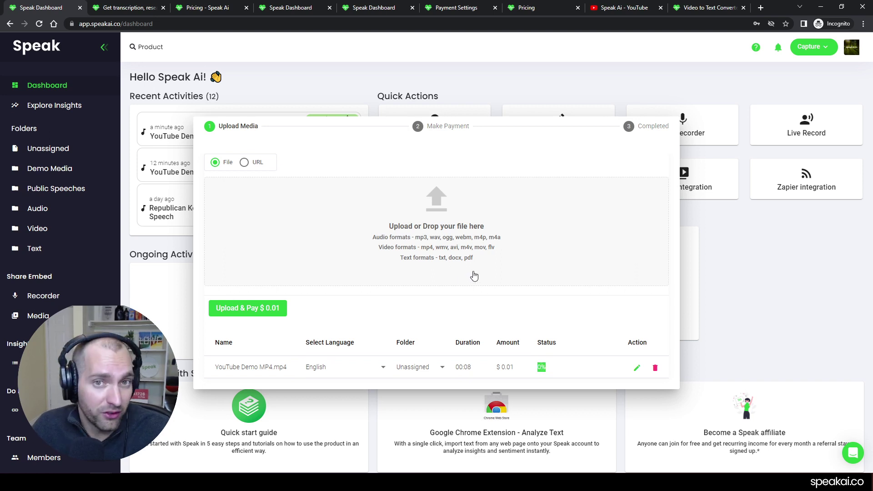
Keep English as the transcription language and file the upload under Demo Media.
{"action": "scroll", "coordinate": [474, 276], "scroll_direction": "down", "scroll_amount": 1}
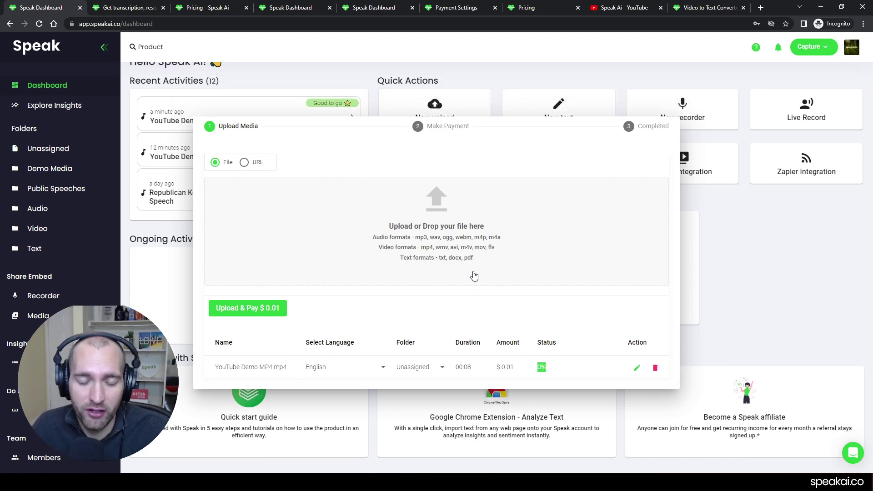
{"action": "left_click", "coordinate": [354, 373]}
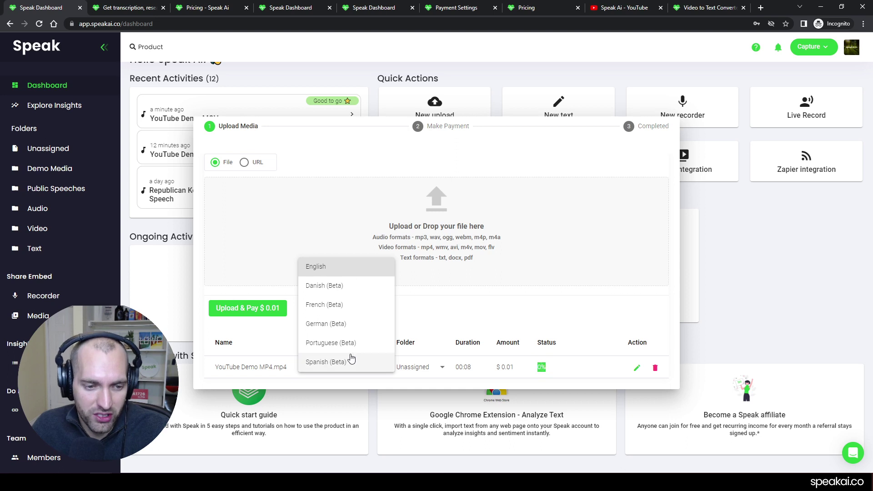
{"action": "left_click", "coordinate": [427, 312]}
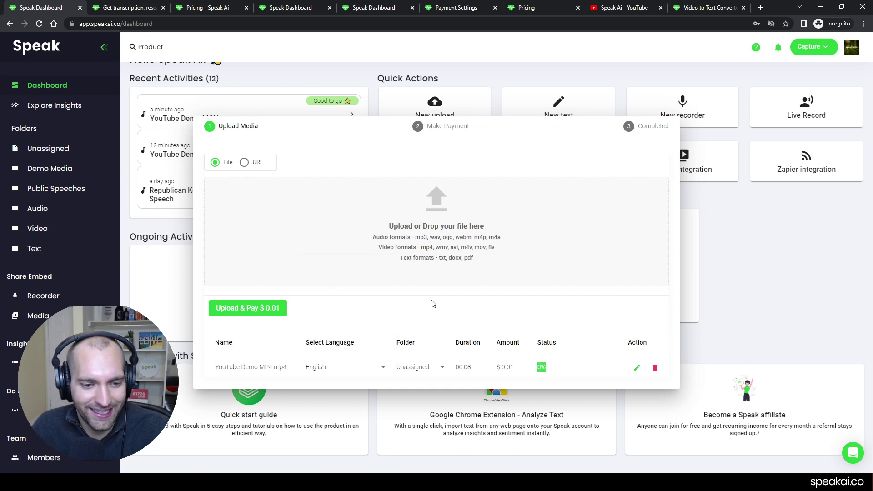
{"action": "left_click", "coordinate": [428, 367]}
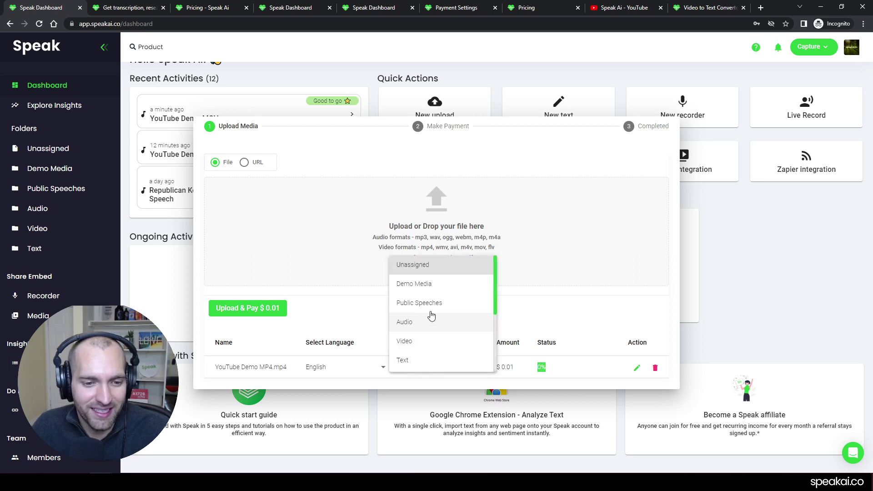
{"action": "left_click", "coordinate": [426, 283]}
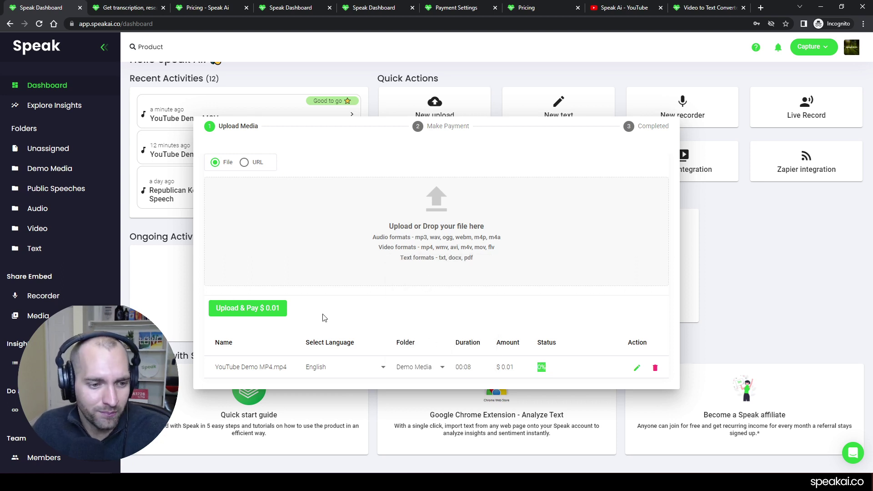
Upload YouTube Demo MP4 and pay the $0.01 from the Speak balance.
{"action": "left_click", "coordinate": [267, 313]}
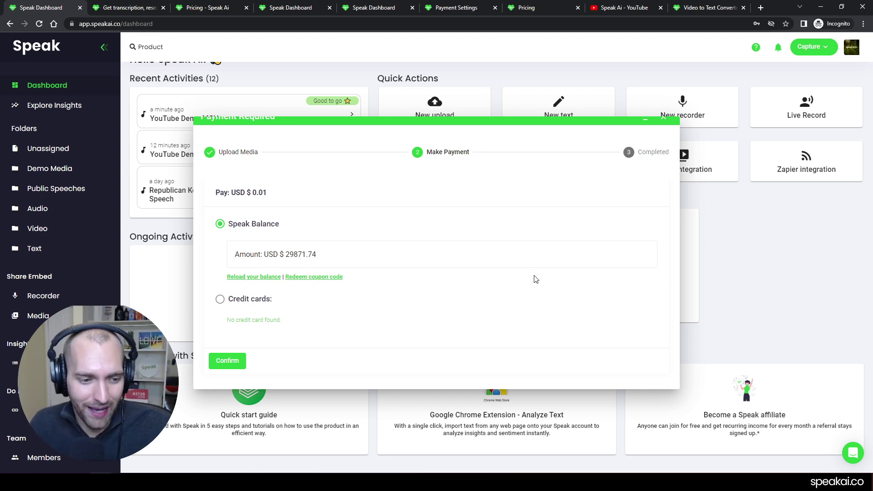
{"action": "left_click", "coordinate": [234, 359]}
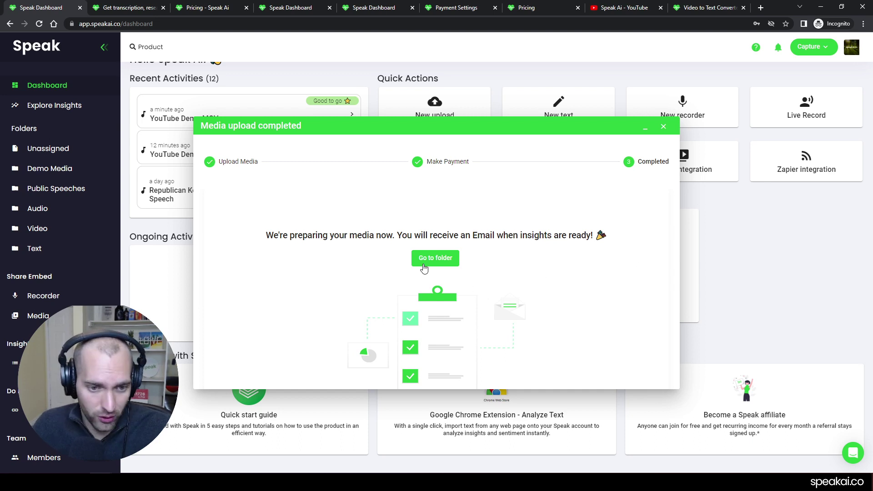
Dismiss the completion message and find the new YouTube Demo MP4 at the top of Demo Media.
{"action": "left_click", "coordinate": [663, 126]}
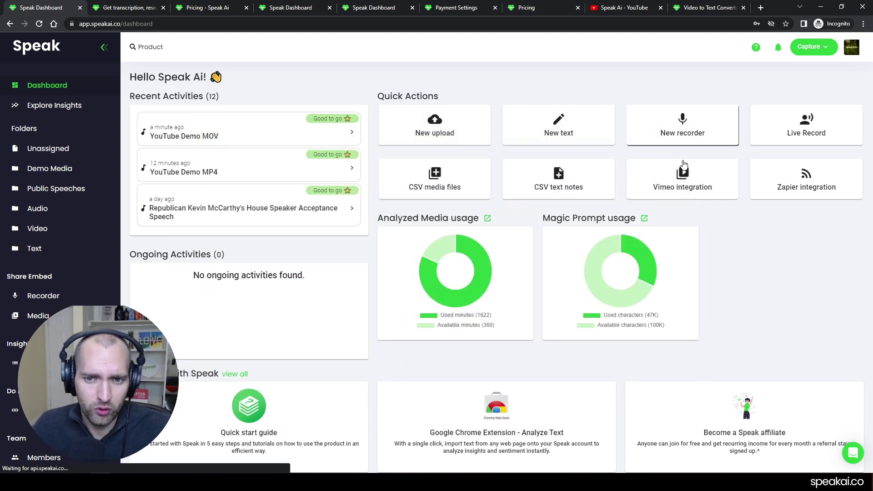
{"action": "left_click", "coordinate": [76, 171]}
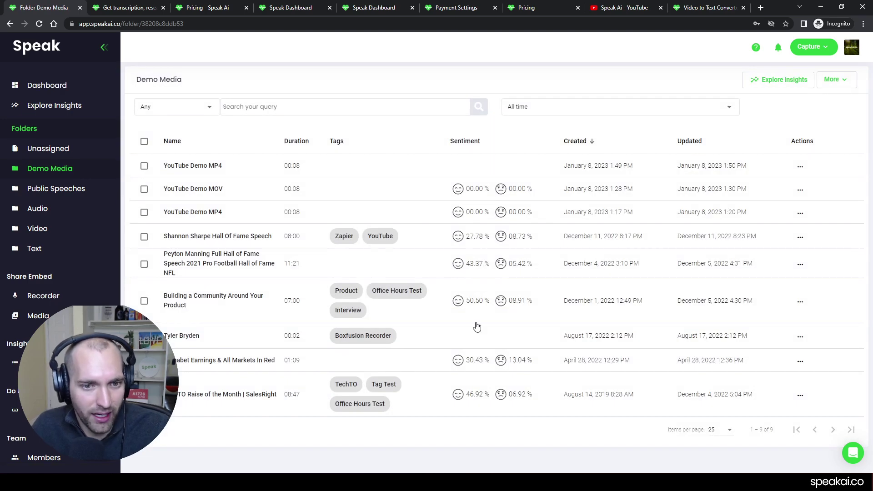
{"action": "left_click", "coordinate": [306, 171]}
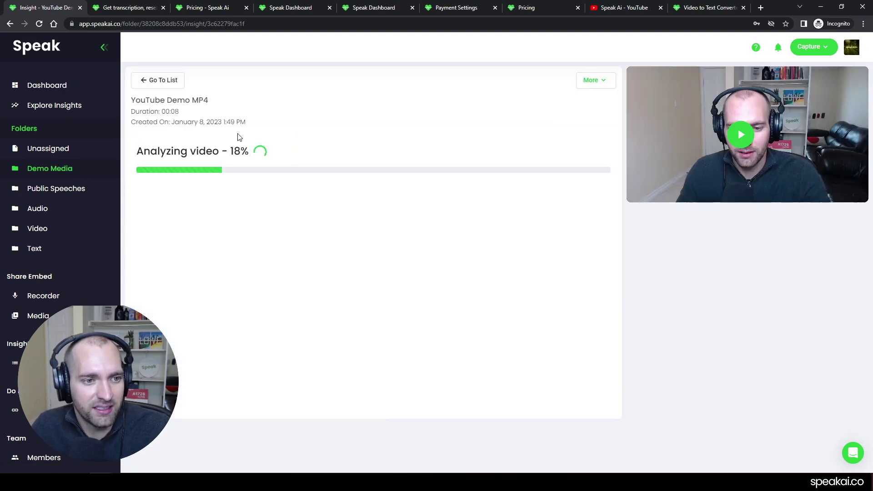
{"action": "left_click", "coordinate": [171, 83]}
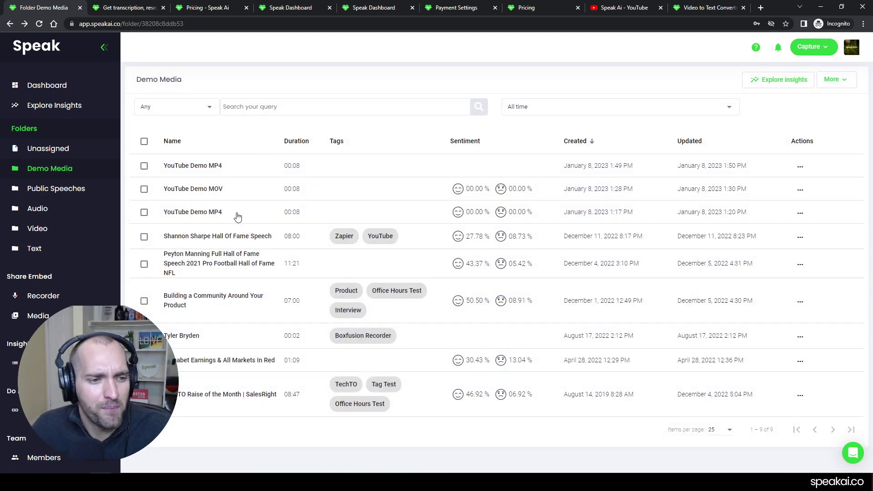
Open insights for Building a Community Around Your Product and cue the video to keyword 'dollars (3)'.
{"action": "left_click", "coordinate": [242, 308]}
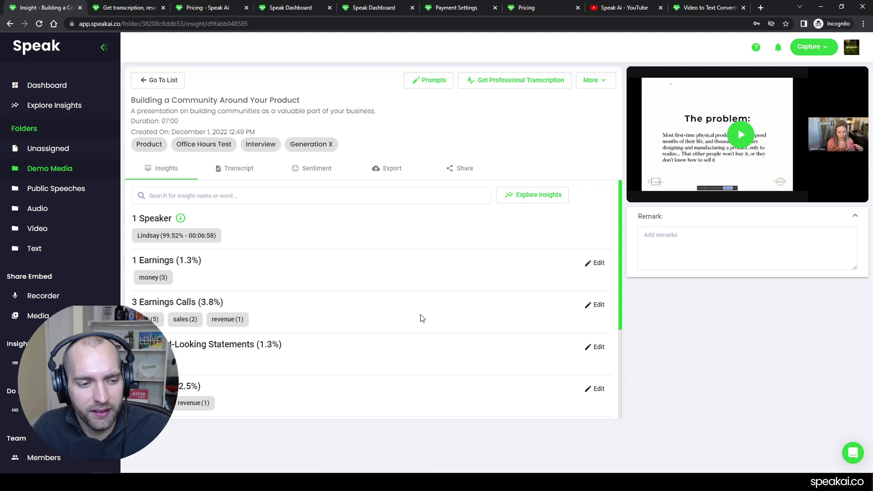
{"action": "scroll", "coordinate": [419, 318], "scroll_direction": "down", "scroll_amount": 1}
{"action": "scroll", "coordinate": [318, 291], "scroll_direction": "up", "scroll_amount": 1}
{"action": "scroll", "coordinate": [236, 249], "scroll_direction": "down", "scroll_amount": 3}
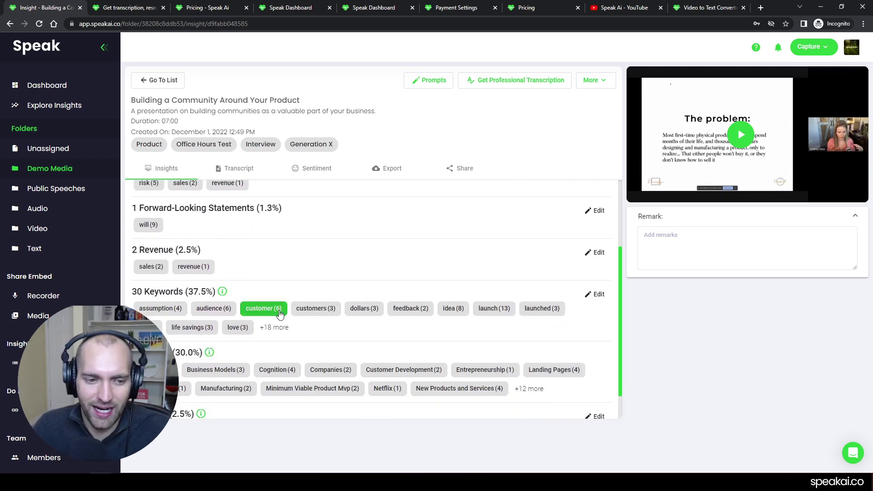
{"action": "left_click", "coordinate": [357, 312]}
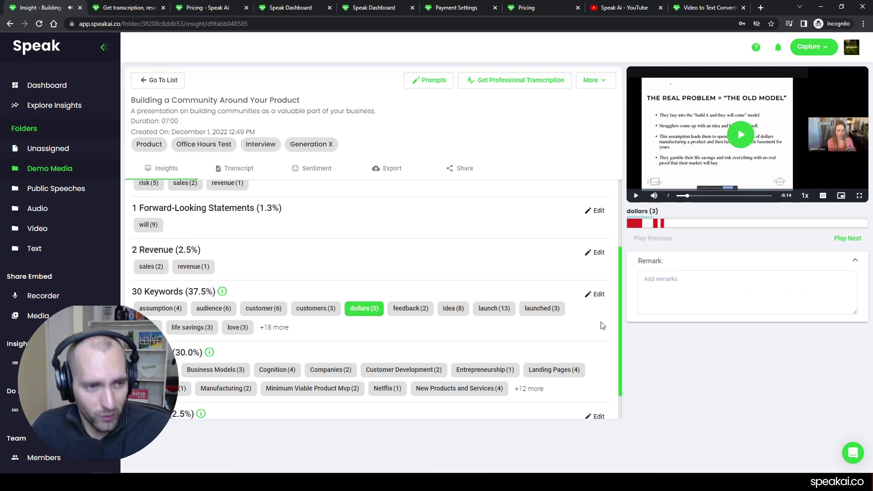
{"action": "scroll", "coordinate": [282, 239], "scroll_direction": "up", "scroll_amount": 5}
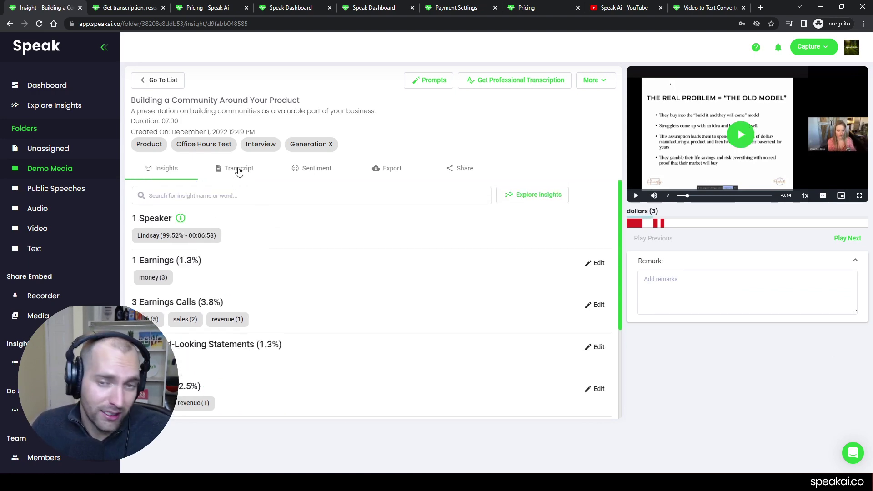
Show the talk's transcript and jump the video to a chosen sentence.
{"action": "left_click", "coordinate": [234, 168]}
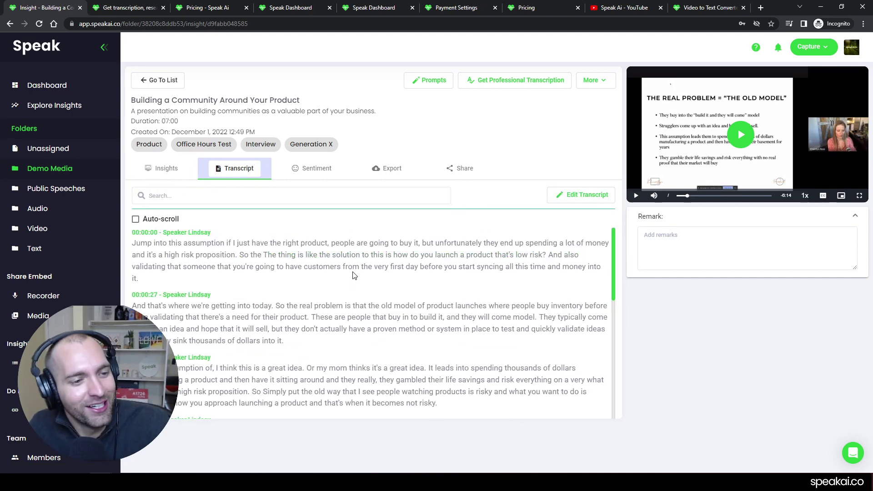
{"action": "scroll", "coordinate": [271, 322], "scroll_direction": "down", "scroll_amount": 3}
{"action": "scroll", "coordinate": [277, 304], "scroll_direction": "up", "scroll_amount": 3}
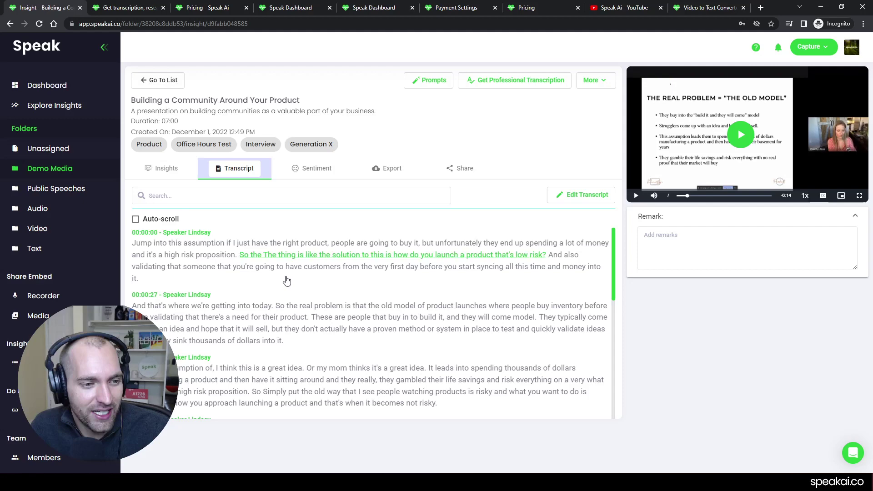
{"action": "left_click", "coordinate": [407, 256]}
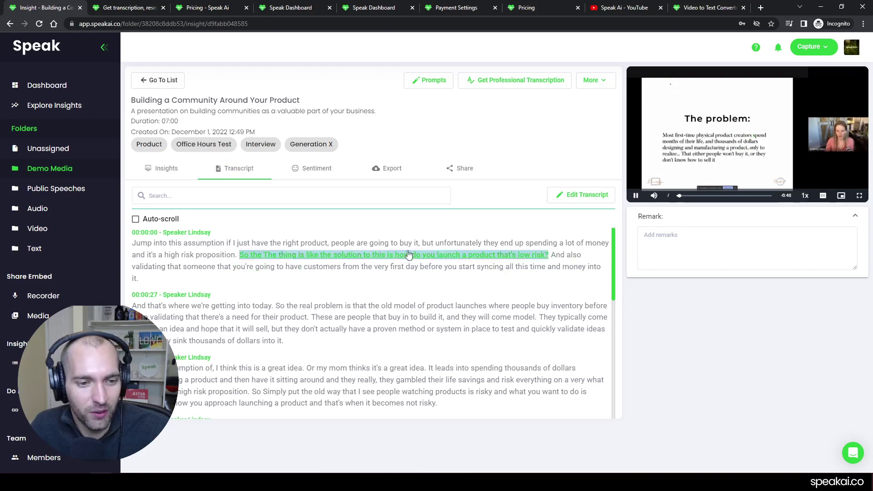
Search the transcript for 'product', play from a matching sentence, then leave the editor.
{"action": "left_click", "coordinate": [281, 197]}
{"action": "type", "text": "product"}
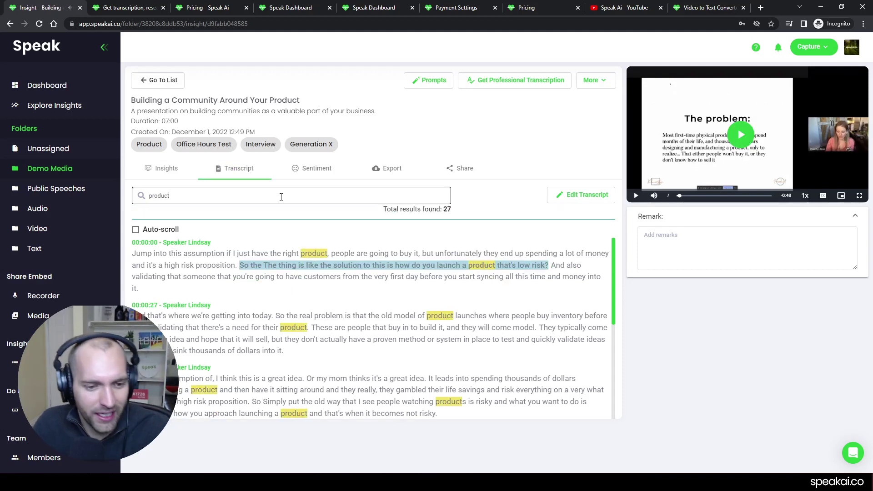
{"action": "scroll", "coordinate": [448, 306], "scroll_direction": "down", "scroll_amount": 10}
{"action": "left_click", "coordinate": [390, 289]}
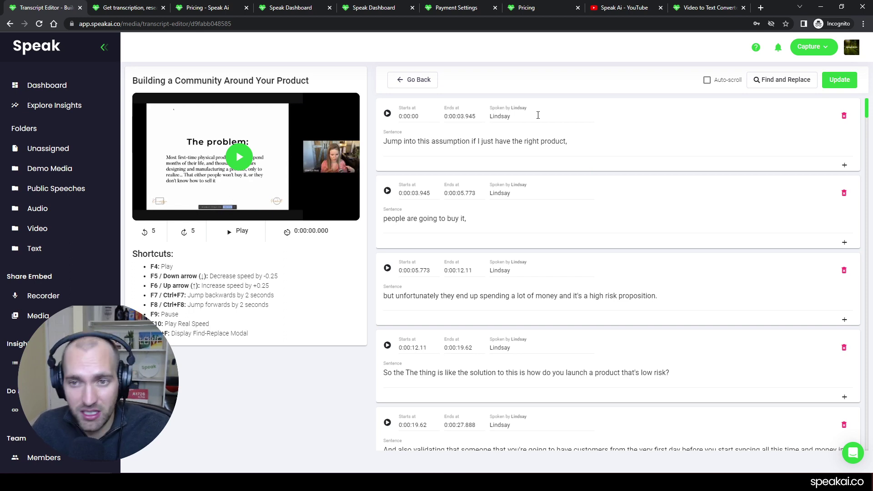
{"action": "left_click", "coordinate": [428, 80]}
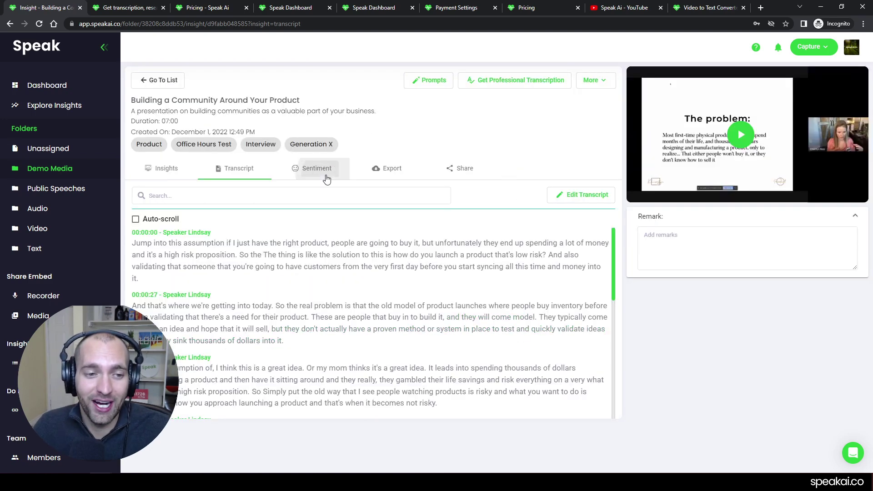
Sort the Sentiment tab's sentences by Score, then return to the transcript text.
{"action": "left_click", "coordinate": [326, 177]}
{"action": "scroll", "coordinate": [485, 294], "scroll_direction": "down", "scroll_amount": 5}
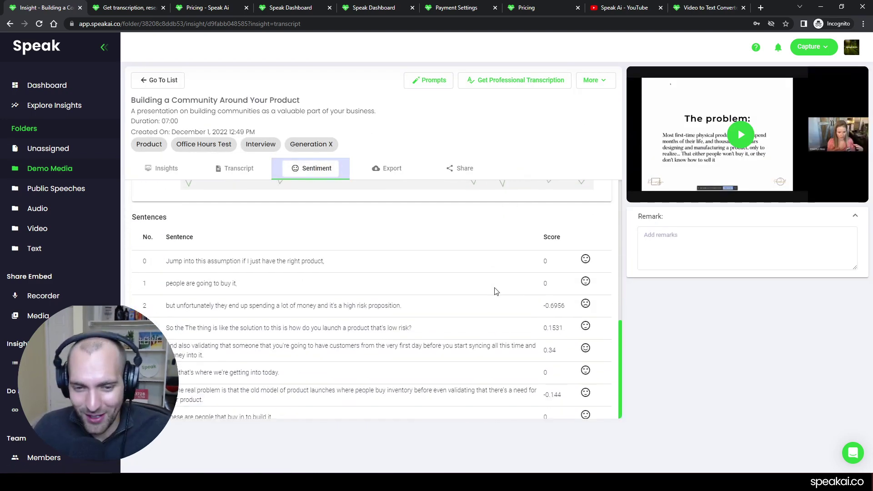
{"action": "left_click", "coordinate": [548, 237]}
{"action": "scroll", "coordinate": [466, 294], "scroll_direction": "up", "scroll_amount": 5}
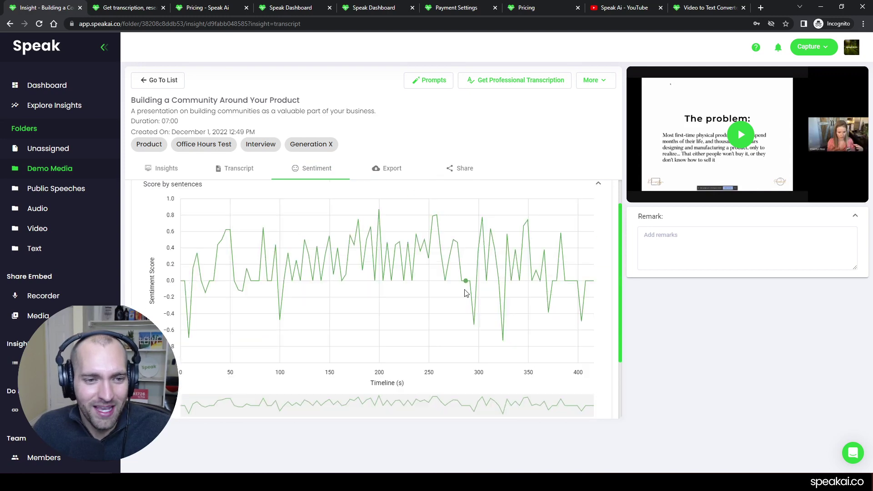
{"action": "left_click", "coordinate": [236, 169]}
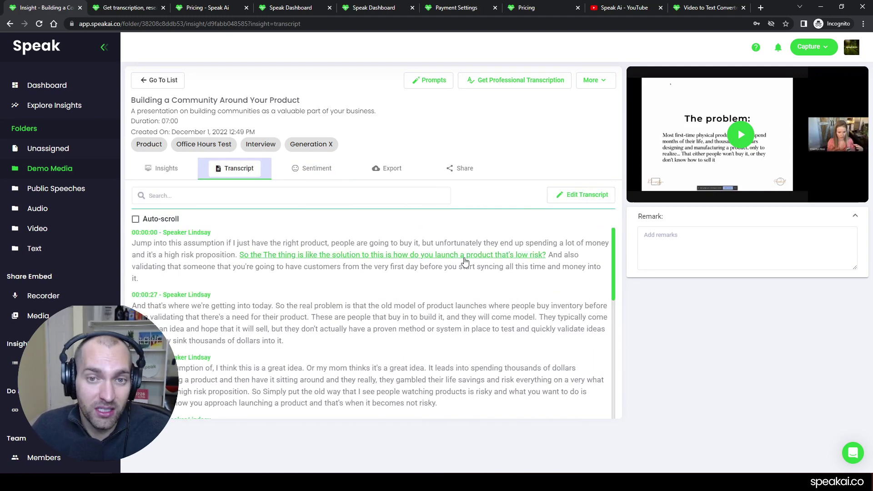
{"action": "left_click", "coordinate": [390, 169]}
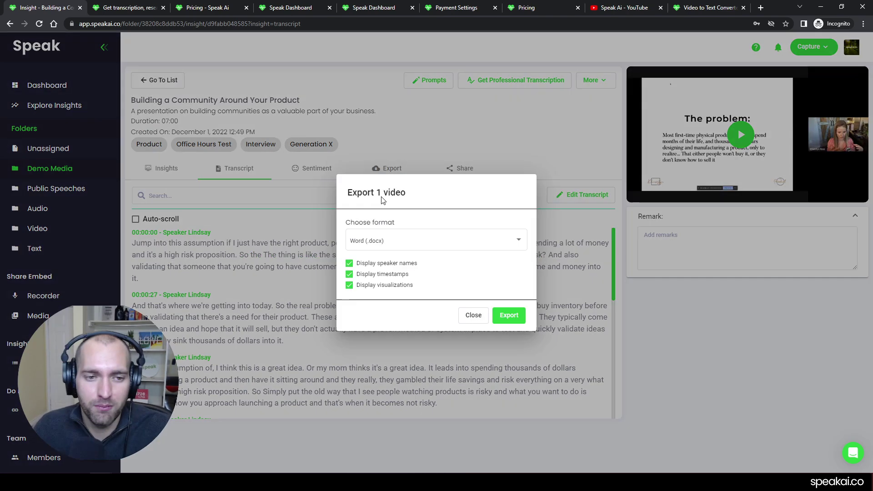
{"action": "left_click", "coordinate": [428, 247]}
{"action": "scroll", "coordinate": [439, 273], "scroll_direction": "down", "scroll_amount": 2}
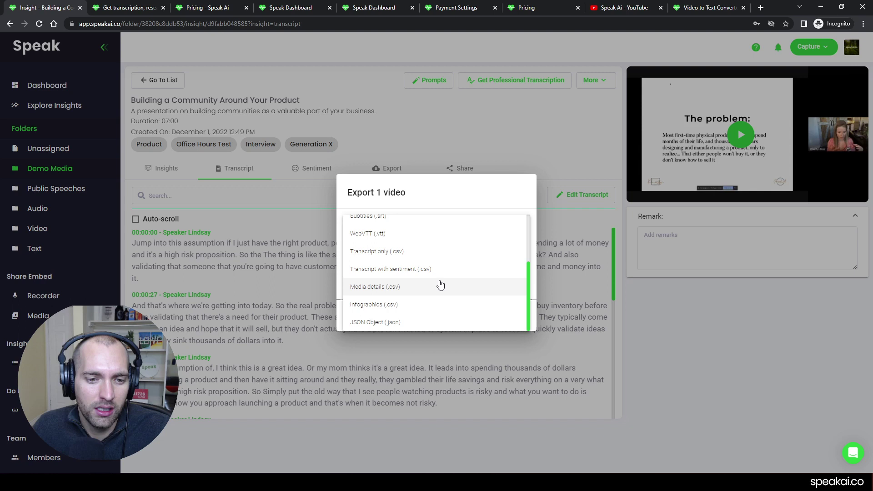
{"action": "scroll", "coordinate": [440, 285], "scroll_direction": "up", "scroll_amount": 3}
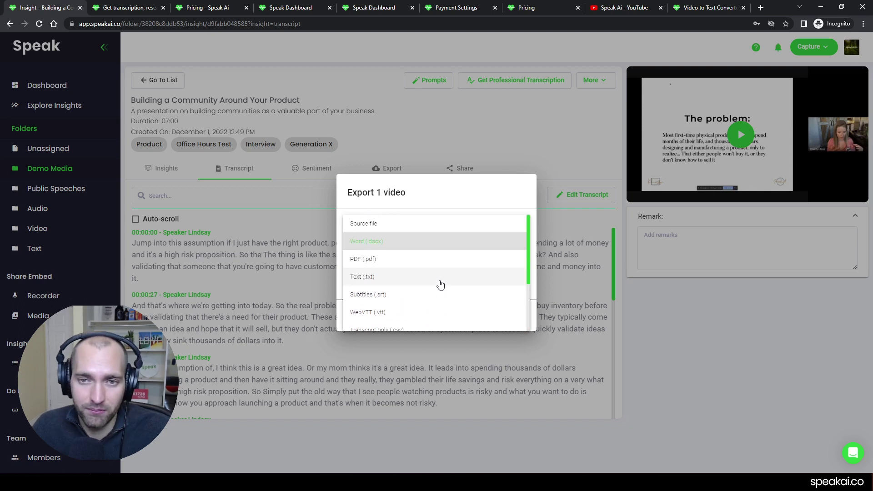
{"action": "scroll", "coordinate": [441, 285], "scroll_direction": "down", "scroll_amount": 3}
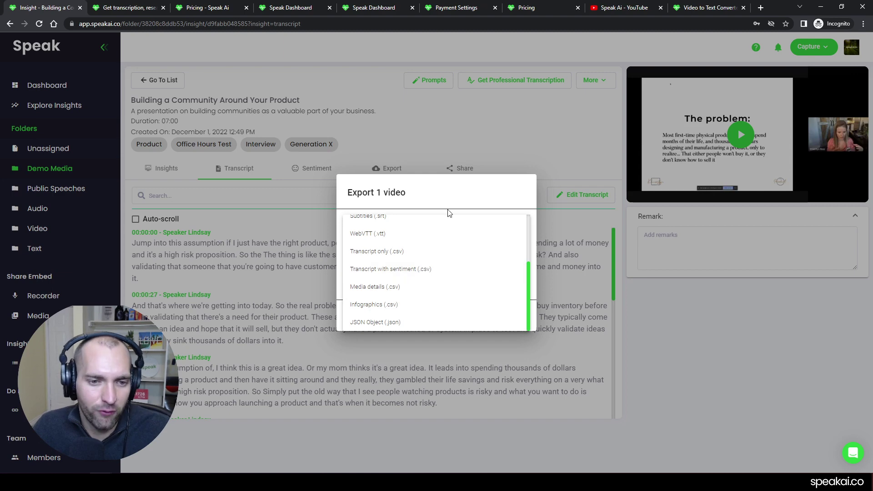
{"action": "left_click", "coordinate": [450, 196]}
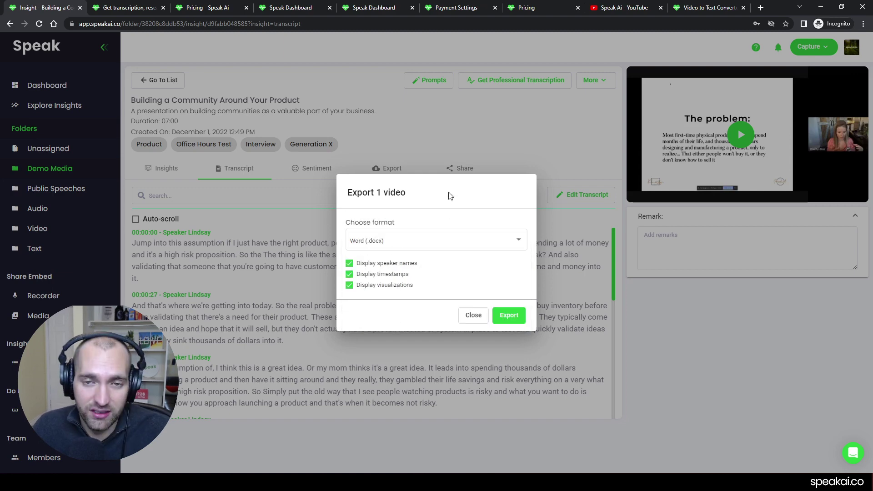
{"action": "left_click", "coordinate": [473, 316]}
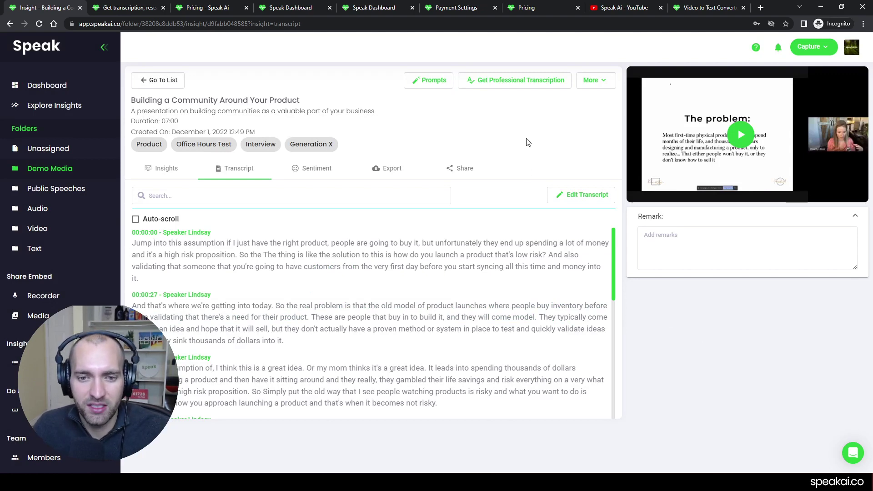
{"action": "left_click", "coordinate": [535, 85]}
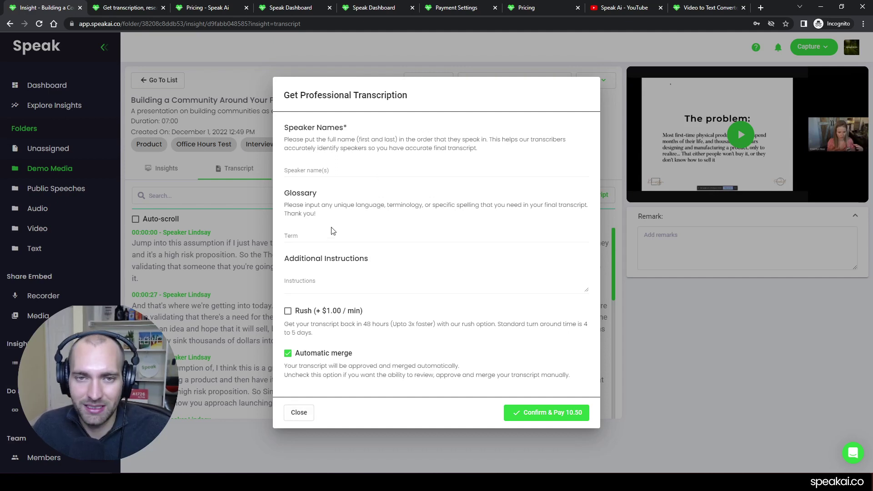
{"action": "left_click", "coordinate": [297, 416]}
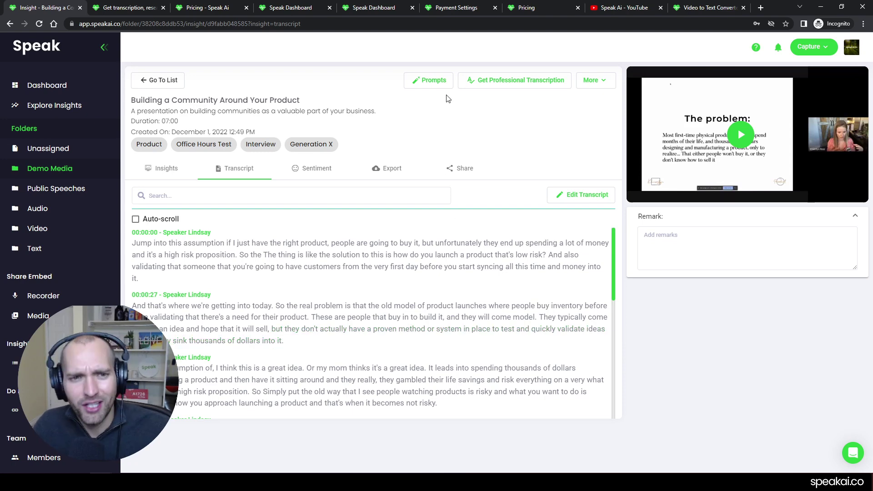
Run the 'Create a bullet point list summary' prompt on the talk, then close the prompts window.
{"action": "left_click", "coordinate": [437, 83]}
{"action": "left_click", "coordinate": [295, 205]}
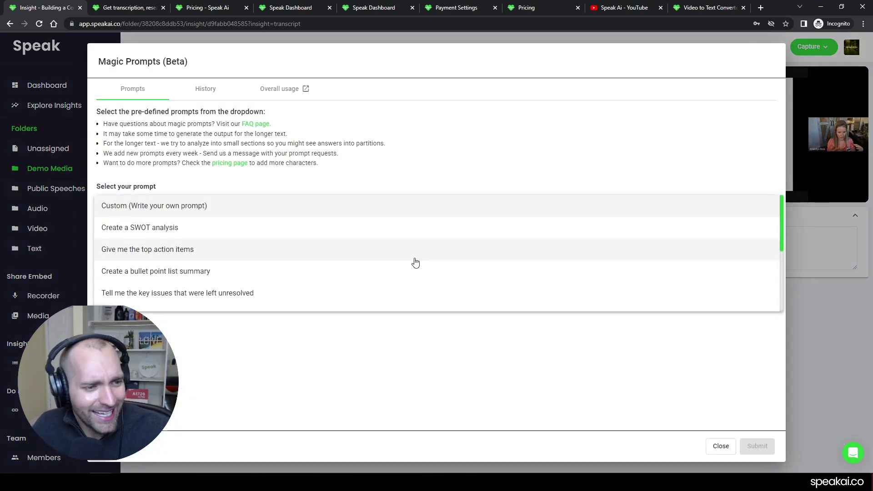
{"action": "scroll", "coordinate": [314, 260], "scroll_direction": "down", "scroll_amount": 1}
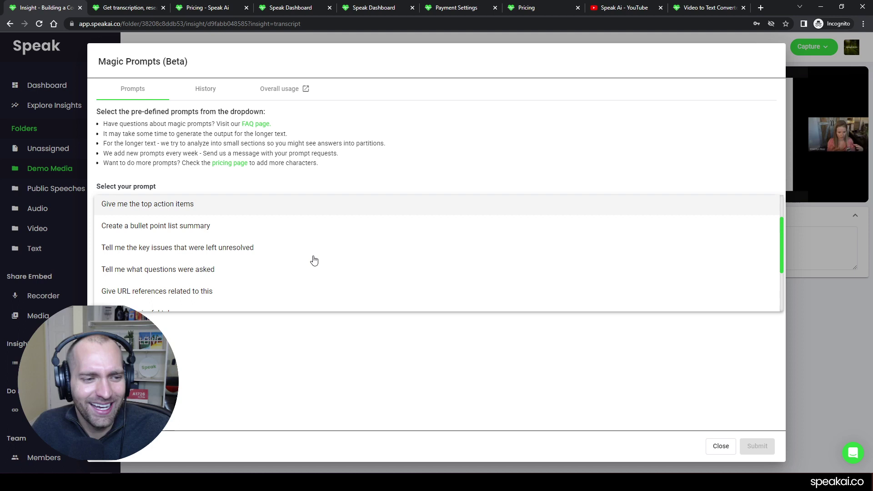
{"action": "scroll", "coordinate": [307, 244], "scroll_direction": "up", "scroll_amount": 1}
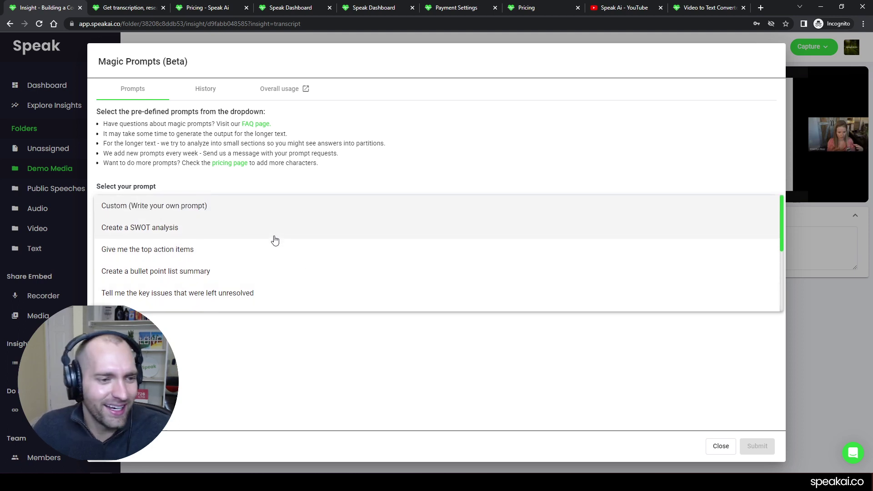
{"action": "left_click", "coordinate": [269, 270]}
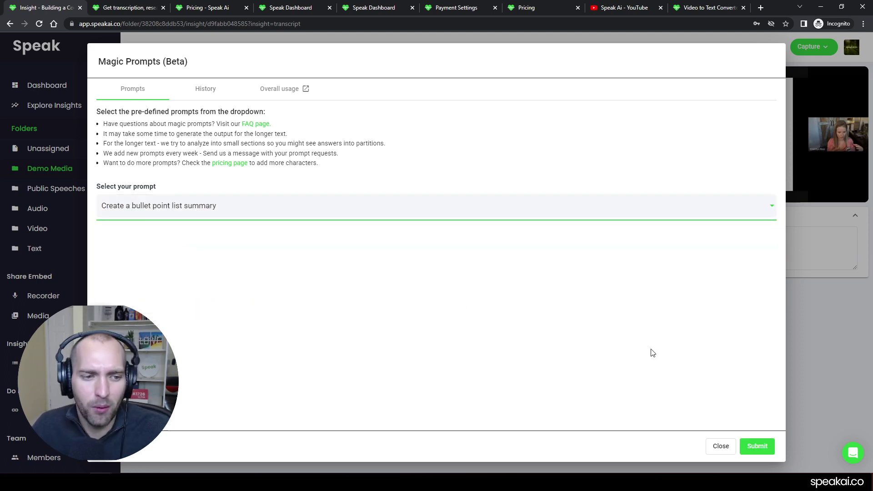
{"action": "left_click", "coordinate": [757, 445]}
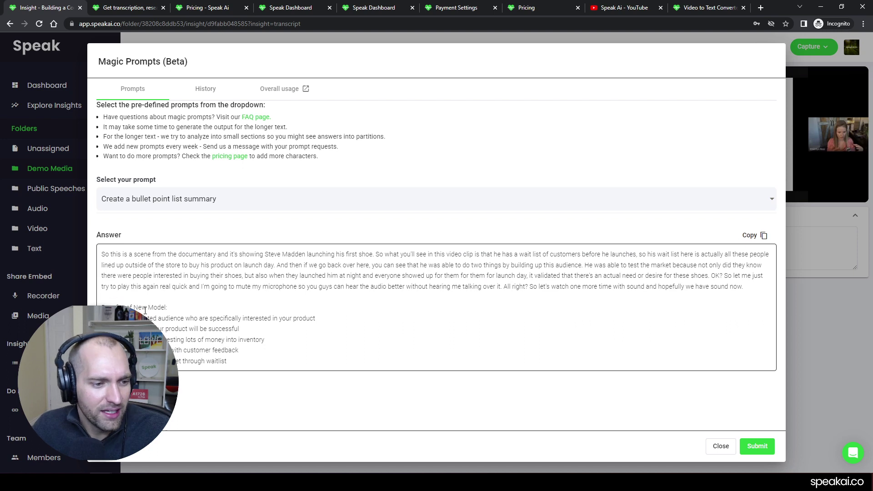
{"action": "left_click_drag", "start_coordinate": [149, 316], "coordinate": [245, 357]}
{"action": "left_click", "coordinate": [250, 361]}
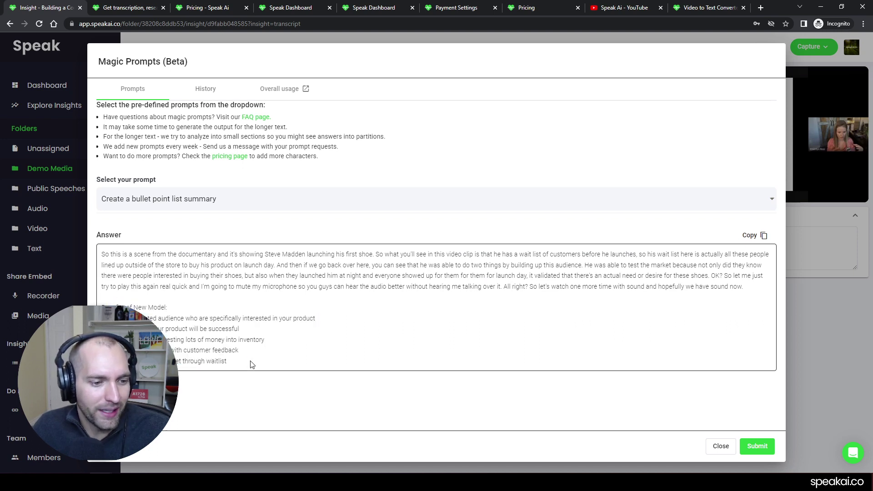
{"action": "left_click", "coordinate": [725, 447]}
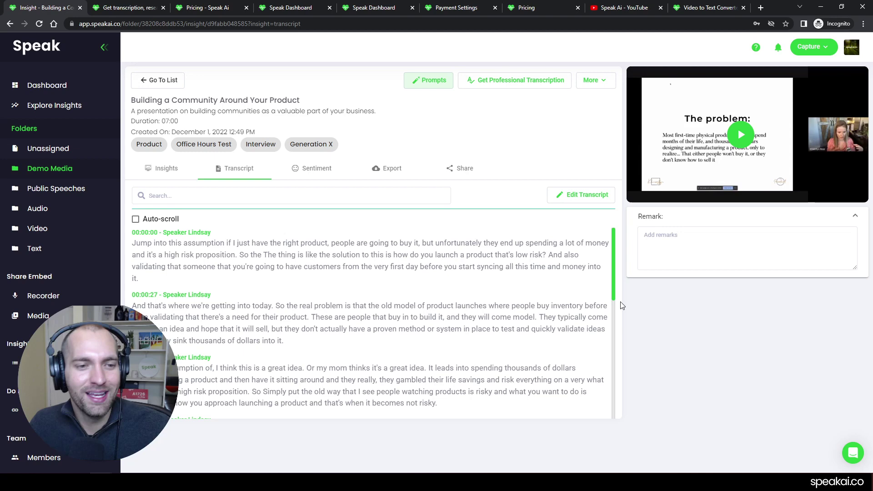
Explore insights for the word 'Product' (27 mentions) and list the video's sentences mentioning it.
{"action": "left_click", "coordinate": [165, 176]}
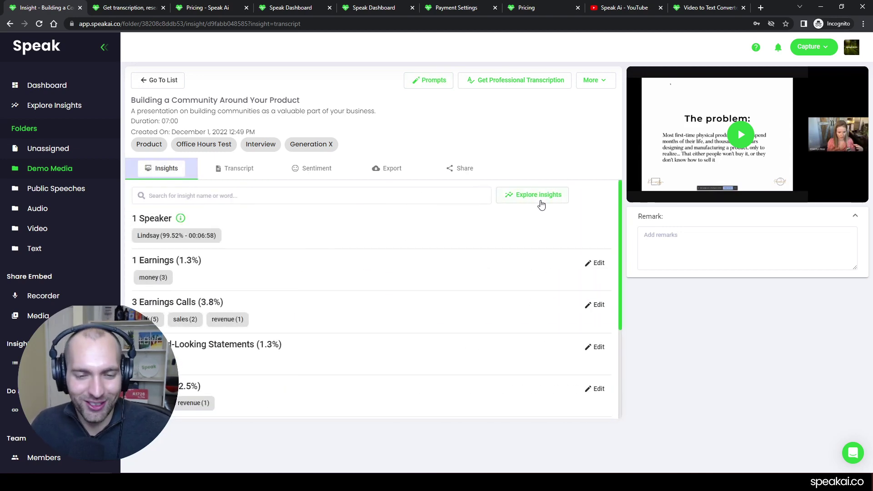
{"action": "scroll", "coordinate": [455, 296], "scroll_direction": "down", "scroll_amount": 3}
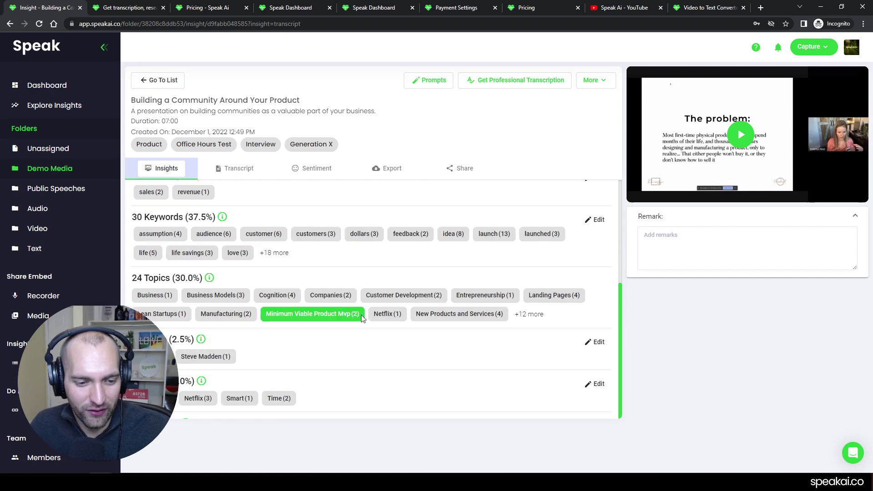
{"action": "scroll", "coordinate": [409, 323], "scroll_direction": "up", "scroll_amount": 3}
{"action": "left_click", "coordinate": [532, 197]}
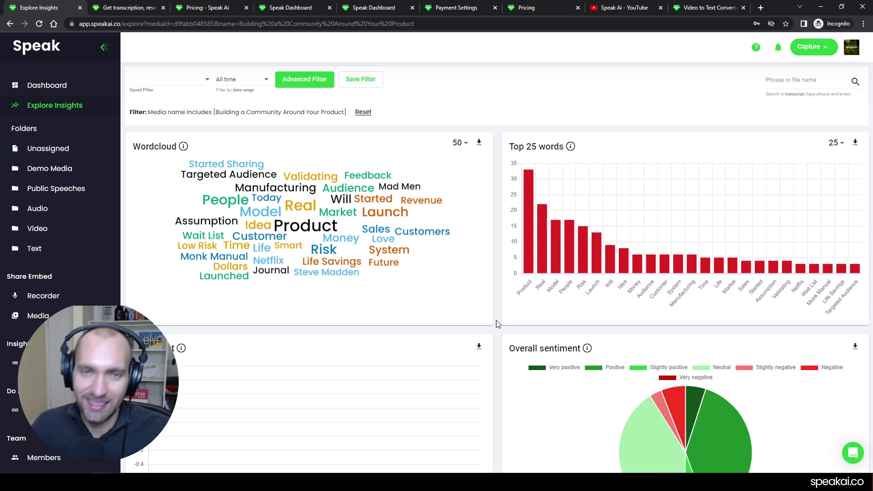
{"action": "left_click", "coordinate": [303, 231]}
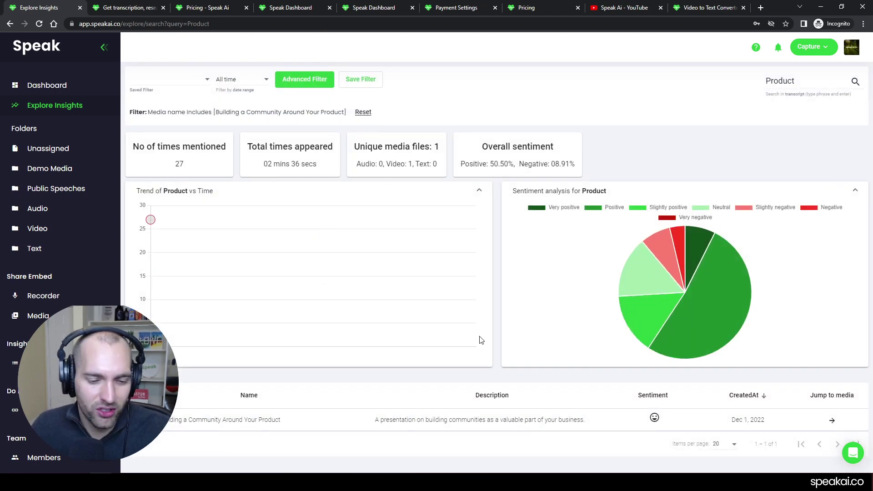
{"action": "left_click", "coordinate": [367, 425]}
{"action": "scroll", "coordinate": [417, 363], "scroll_direction": "down", "scroll_amount": 6}
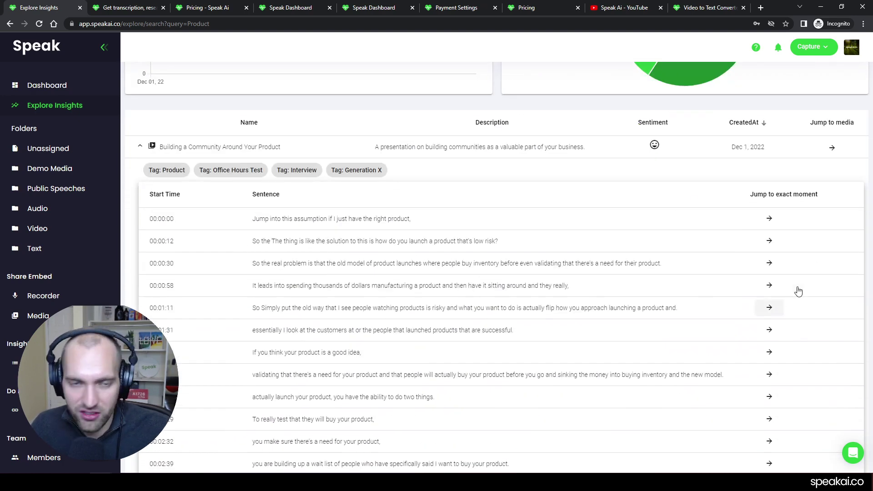
{"action": "scroll", "coordinate": [455, 320], "scroll_direction": "up", "scroll_amount": 6}
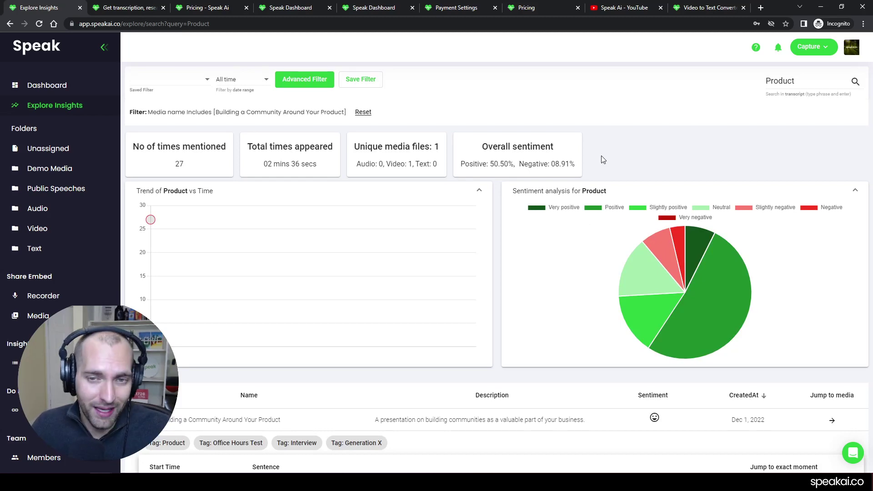
Switch from the speakai.co homepage tab to the Video to Text Converter tab and back.
{"action": "left_click", "coordinate": [145, 10]}
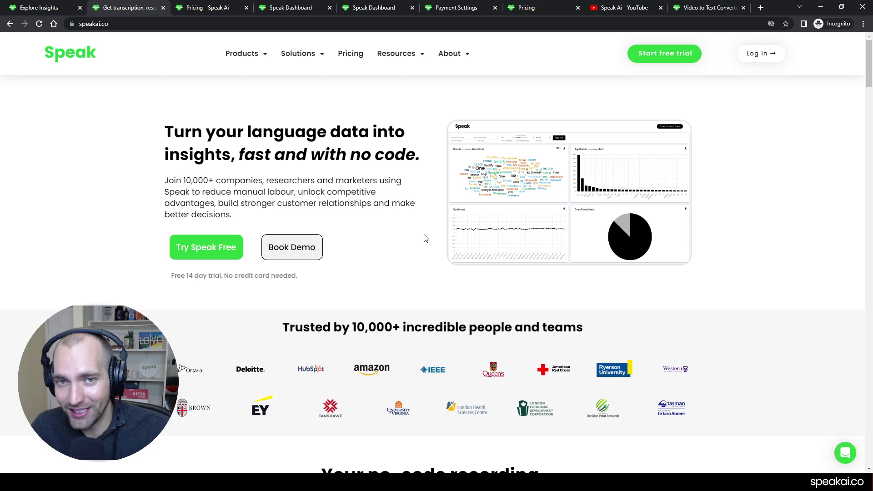
{"action": "left_click", "coordinate": [724, 6]}
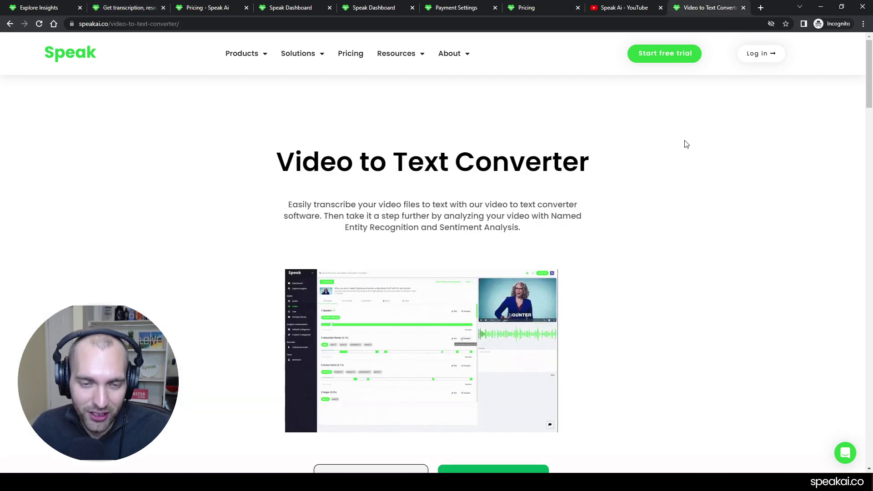
{"action": "left_click", "coordinate": [140, 10]}
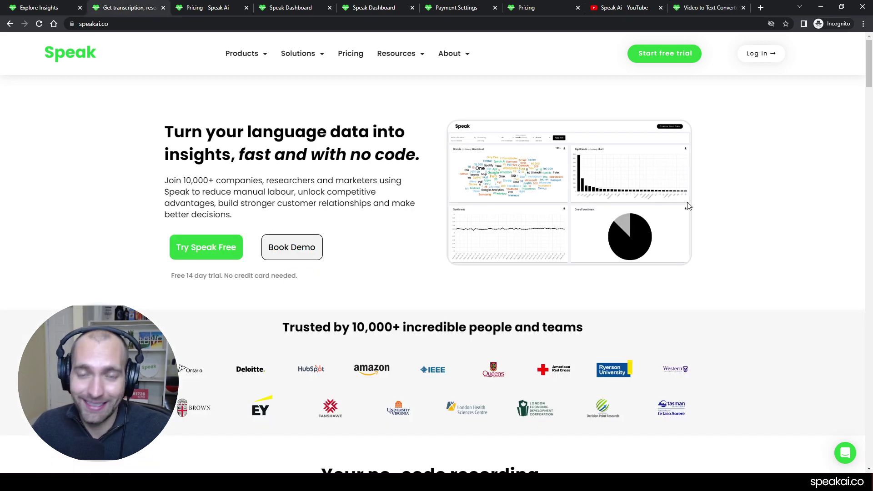